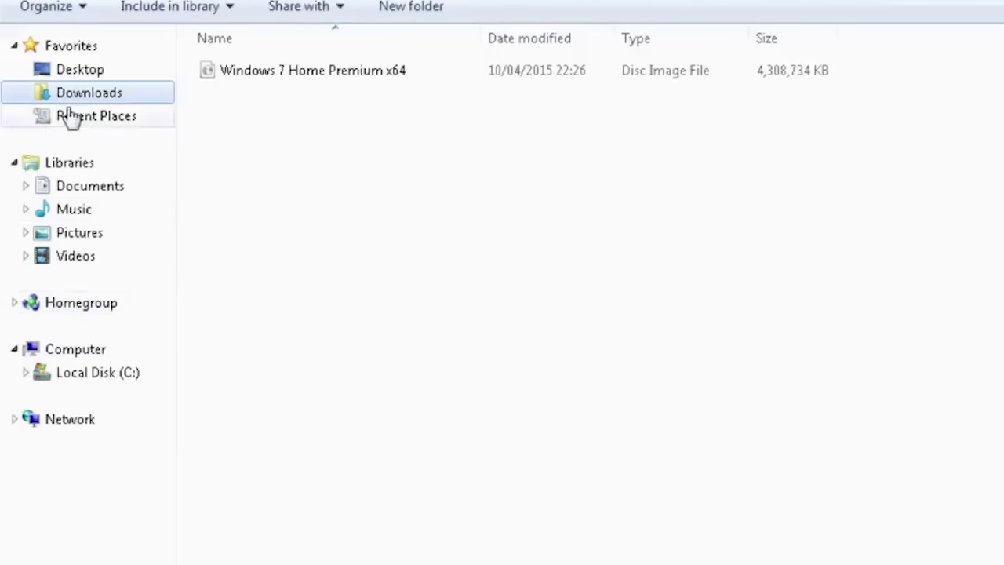
Locate the Windows 7 Home Premium x64 disc image in Downloads and open the computer's Disk Management.
{"action": "left_click", "coordinate": [220, 55]}
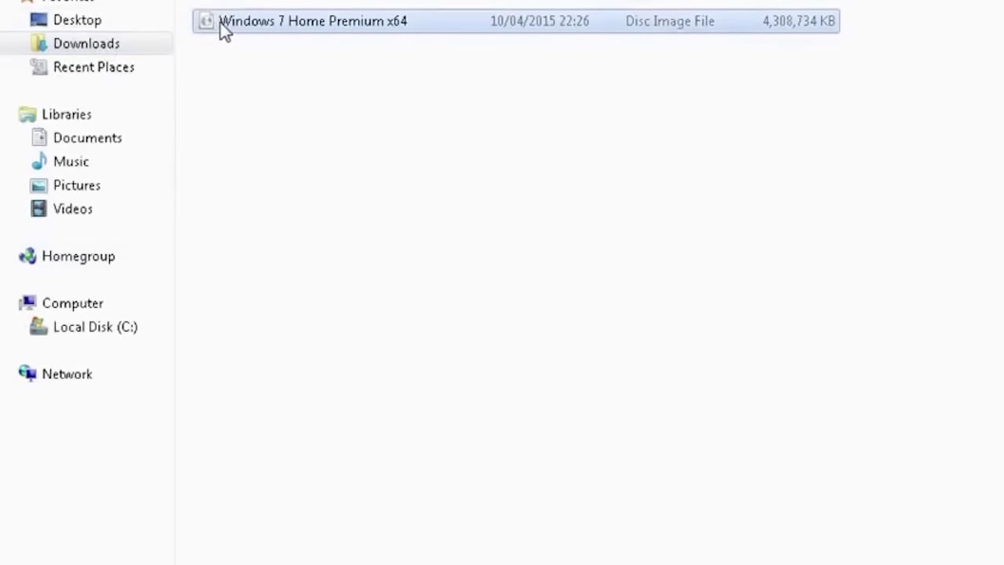
{"action": "left_click", "coordinate": [94, 289]}
{"action": "right_click", "coordinate": [94, 270]}
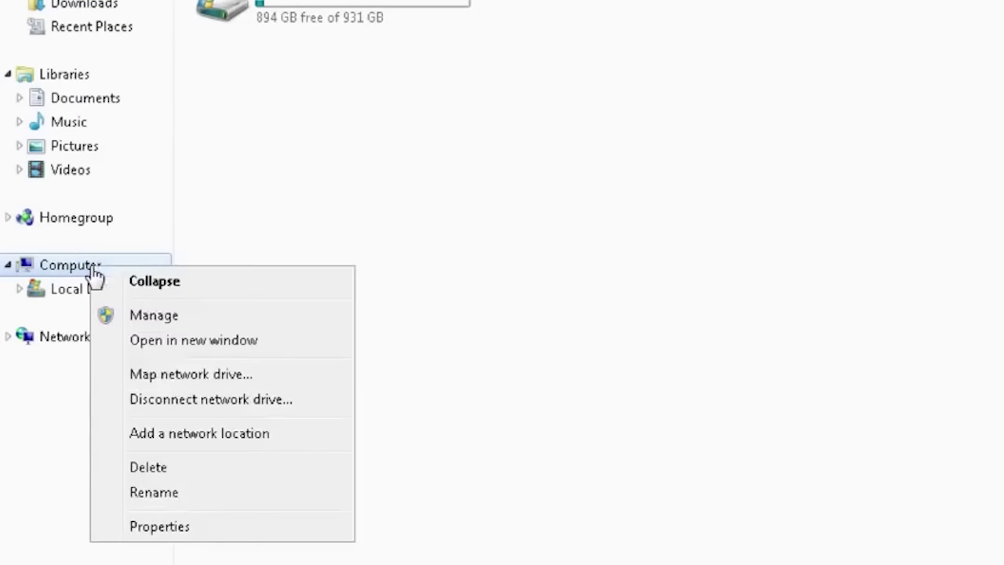
{"action": "left_click", "coordinate": [149, 314]}
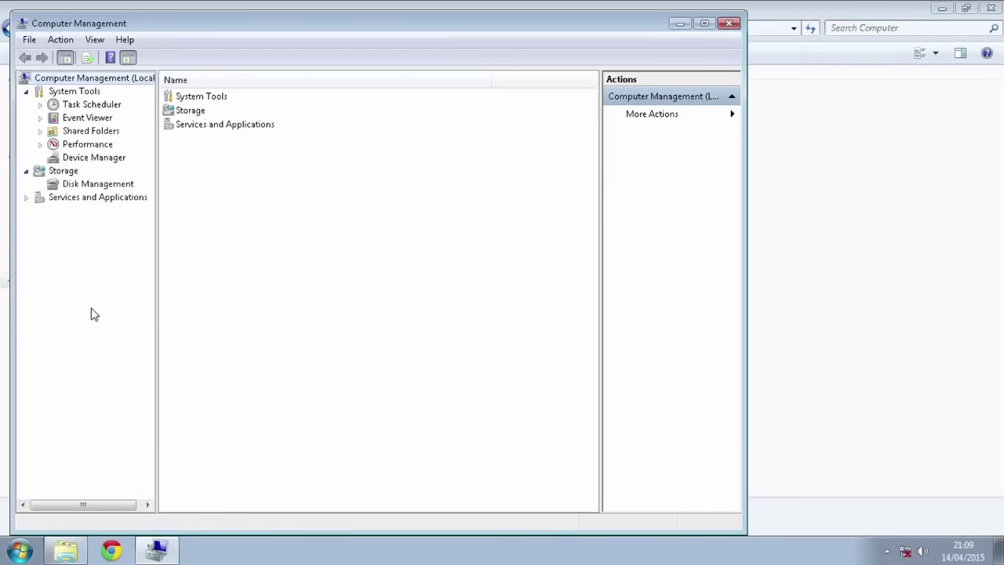
{"action": "left_click", "coordinate": [117, 183]}
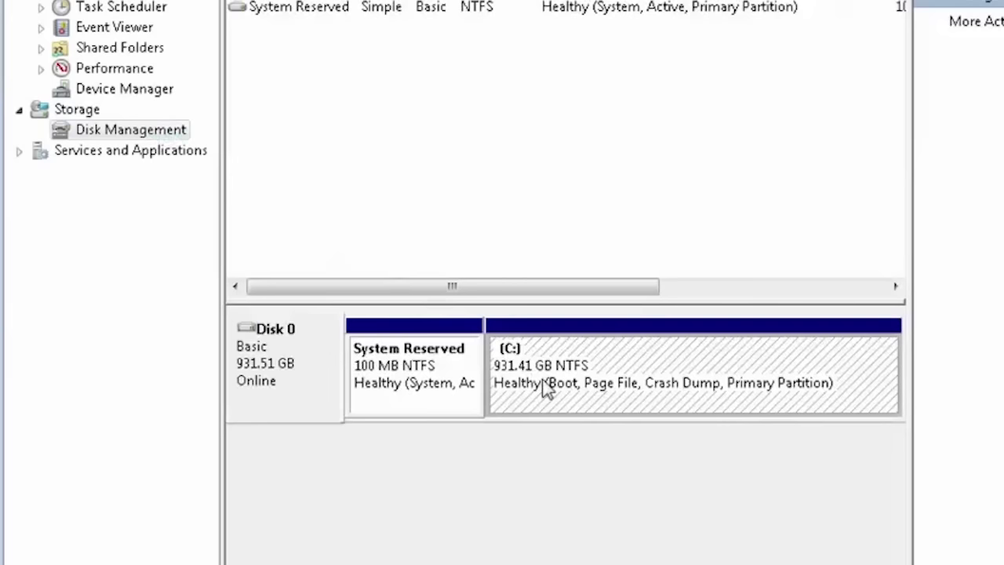
Shrink the C: volume on Disk 0 by 5000 MB.
{"action": "right_click", "coordinate": [546, 389]}
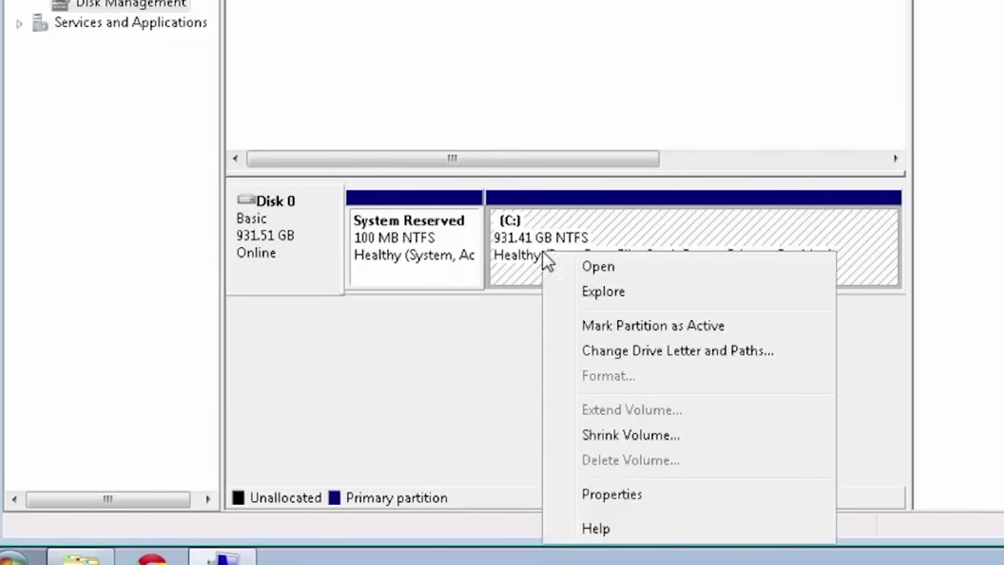
{"action": "left_click", "coordinate": [658, 433]}
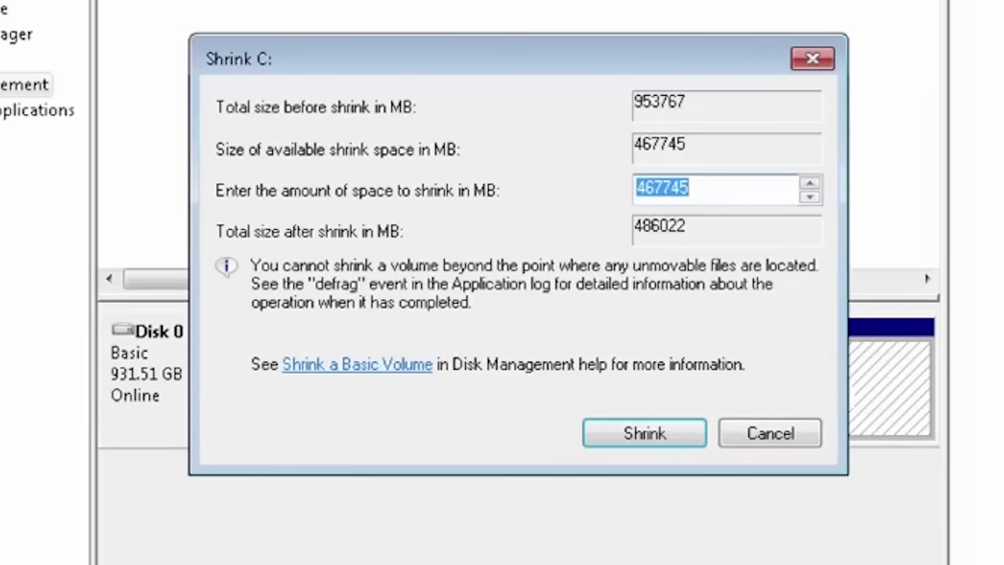
{"action": "type", "text": "5"}
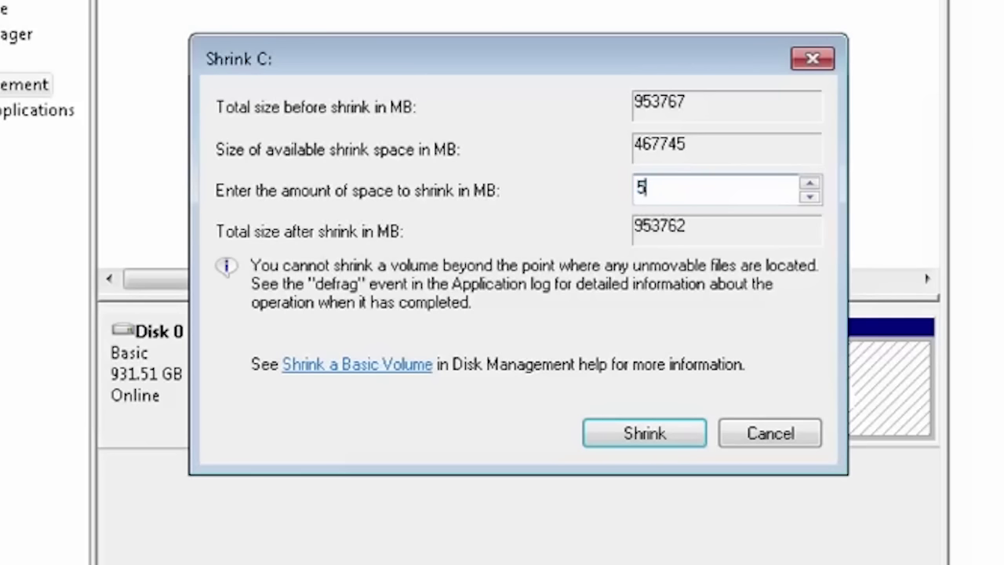
{"action": "type", "text": "000"}
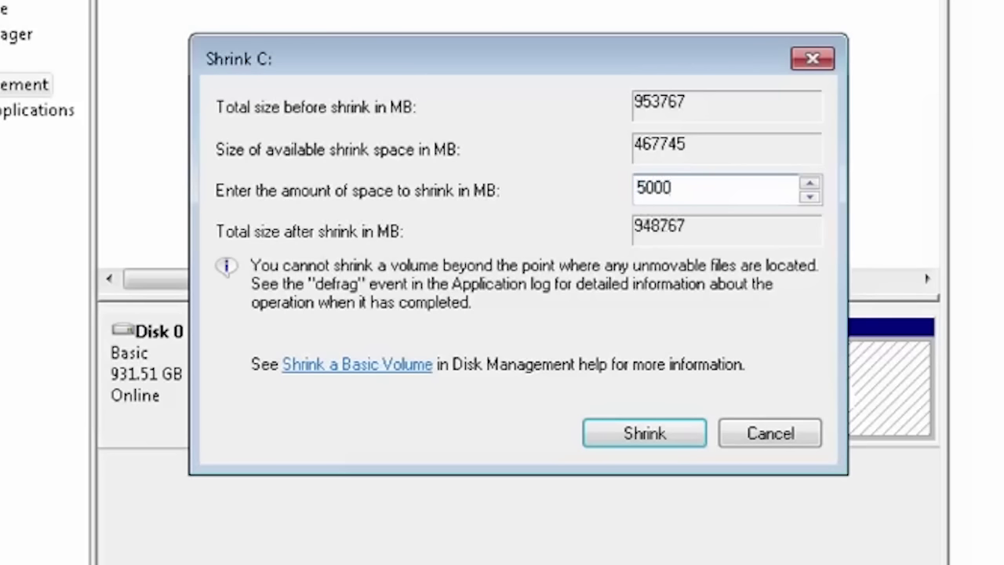
{"action": "left_click", "coordinate": [670, 440]}
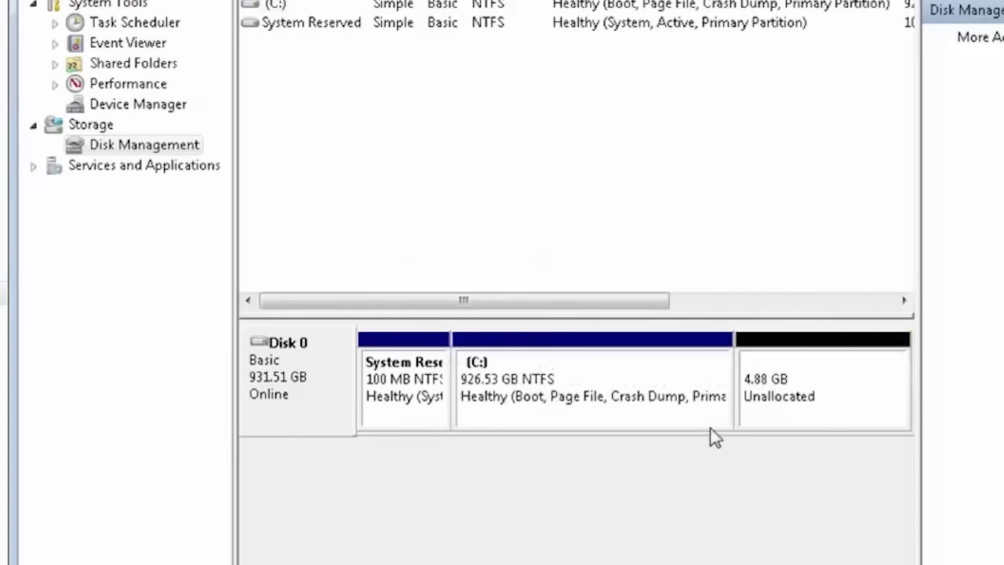
Start a new simple volume in the unallocated space, with a size of 4999 MB and drive letter D.
{"action": "left_click", "coordinate": [765, 401]}
{"action": "right_click", "coordinate": [765, 402]}
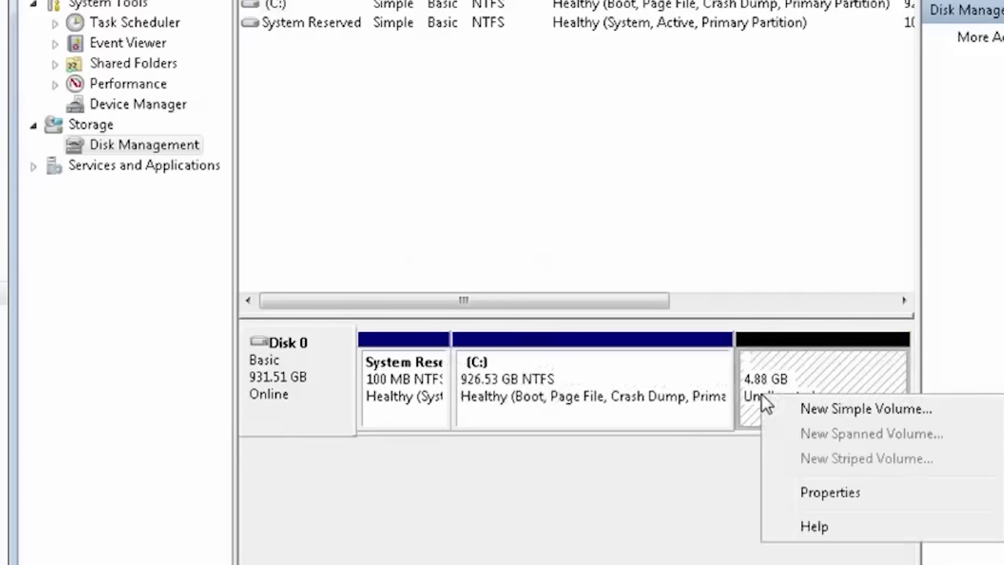
{"action": "left_click", "coordinate": [791, 414]}
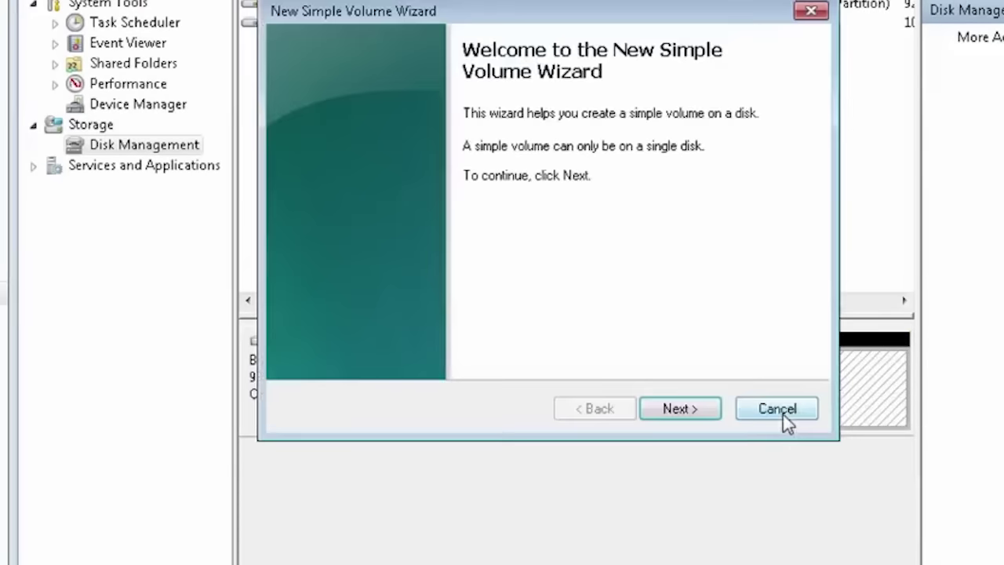
{"action": "left_click", "coordinate": [696, 416]}
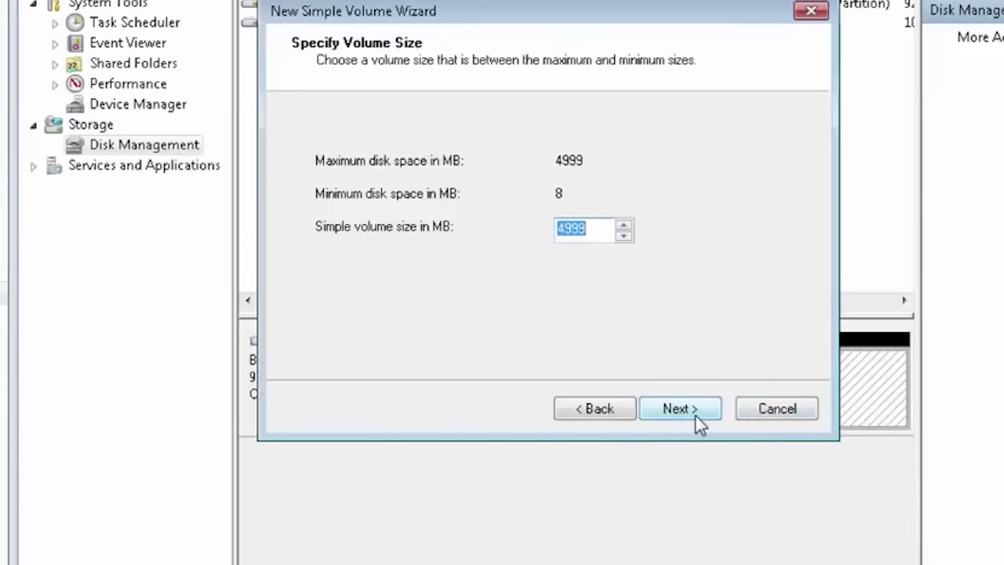
{"action": "left_click", "coordinate": [700, 423]}
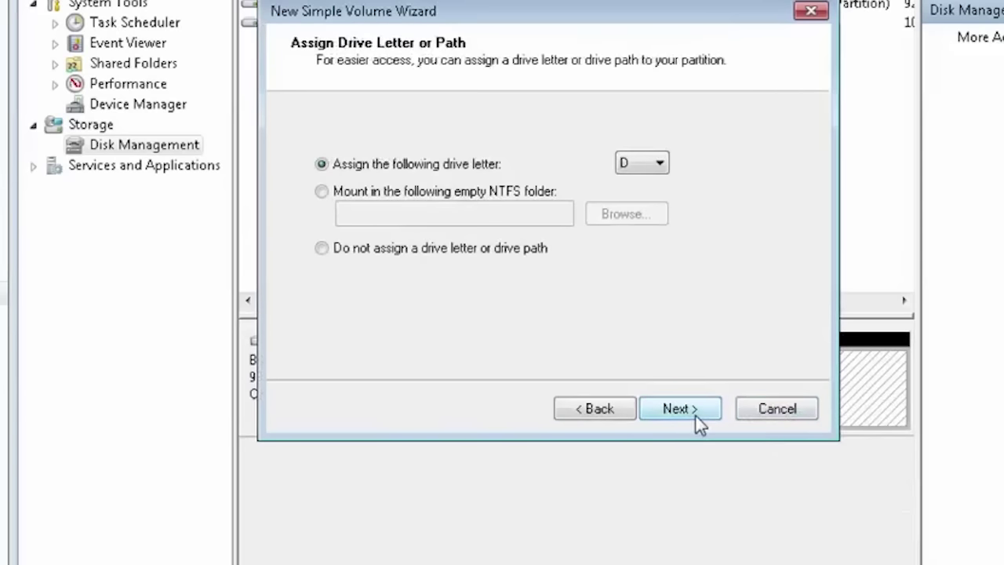
{"action": "left_click", "coordinate": [694, 416]}
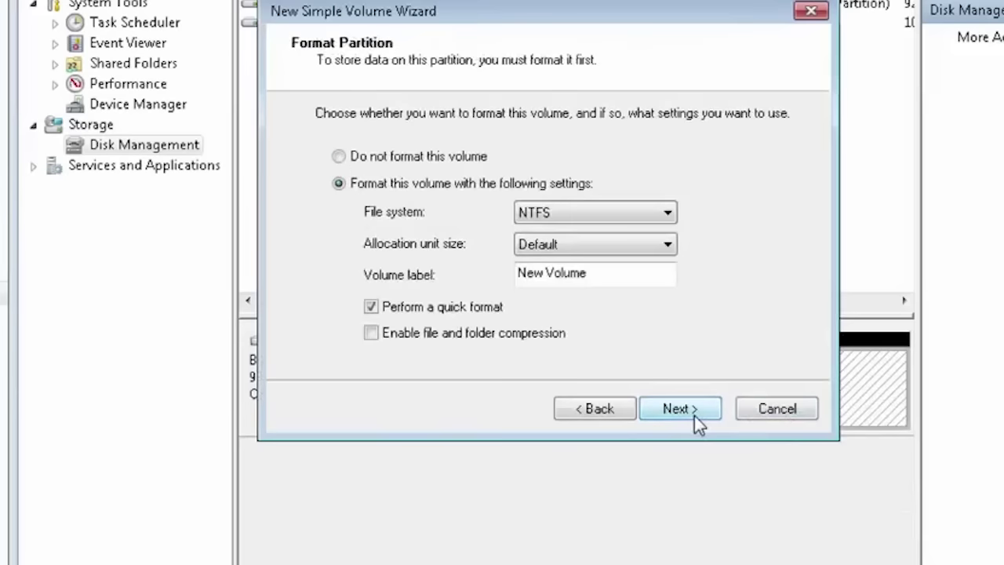
Label the new volume Install Win7 and create it as NTFS with default allocation size and quick format.
{"action": "double_click", "coordinate": [618, 275]}
{"action": "key", "text": "BackSpace"}
{"action": "key", "text": "BackSpace"}
{"action": "key", "text": "BackSpace"}
{"action": "key", "text": "BackSpace"}
{"action": "key", "text": "BackSpace"}
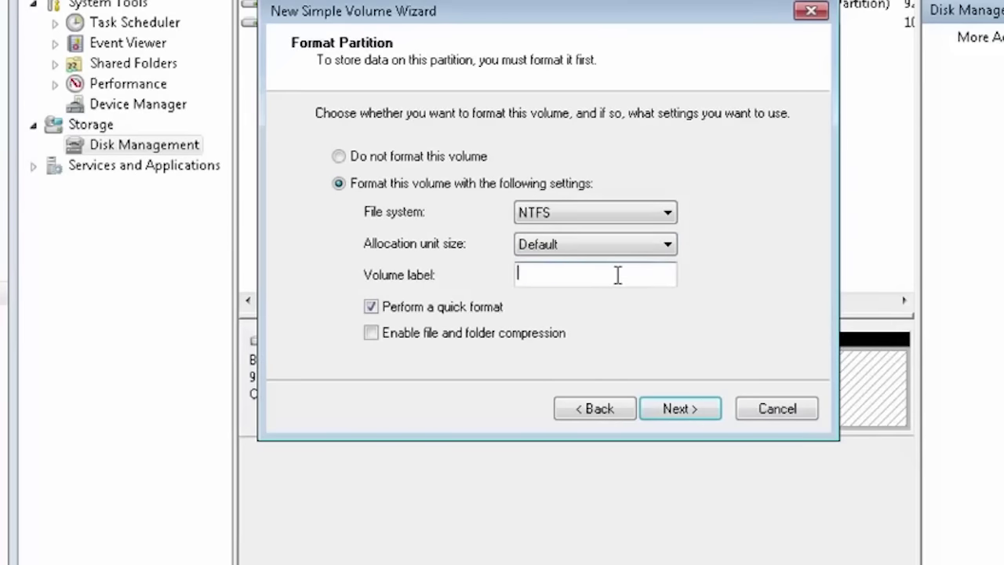
{"action": "type", "text": "Install Win7"}
{"action": "left_click", "coordinate": [673, 411]}
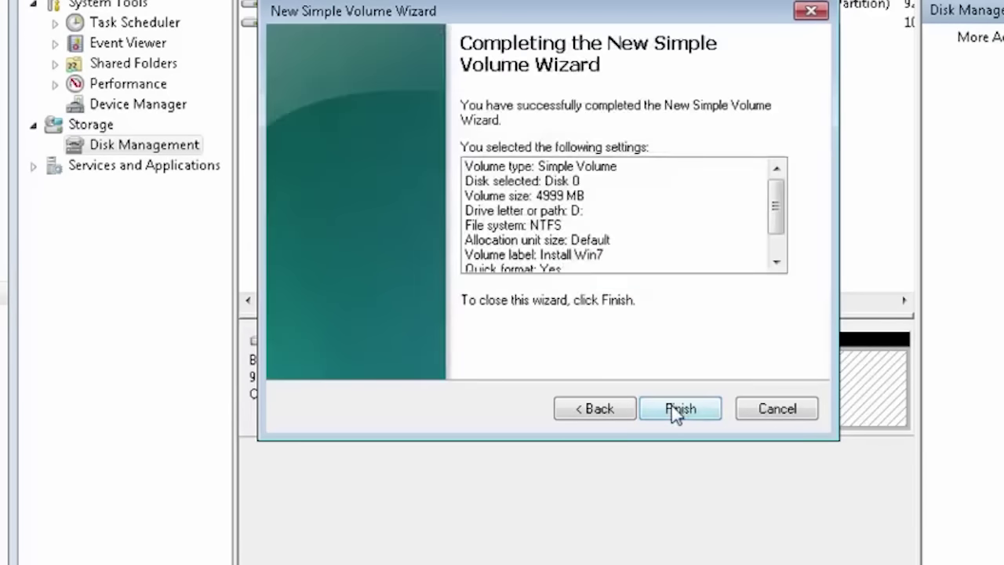
{"action": "left_click", "coordinate": [675, 411]}
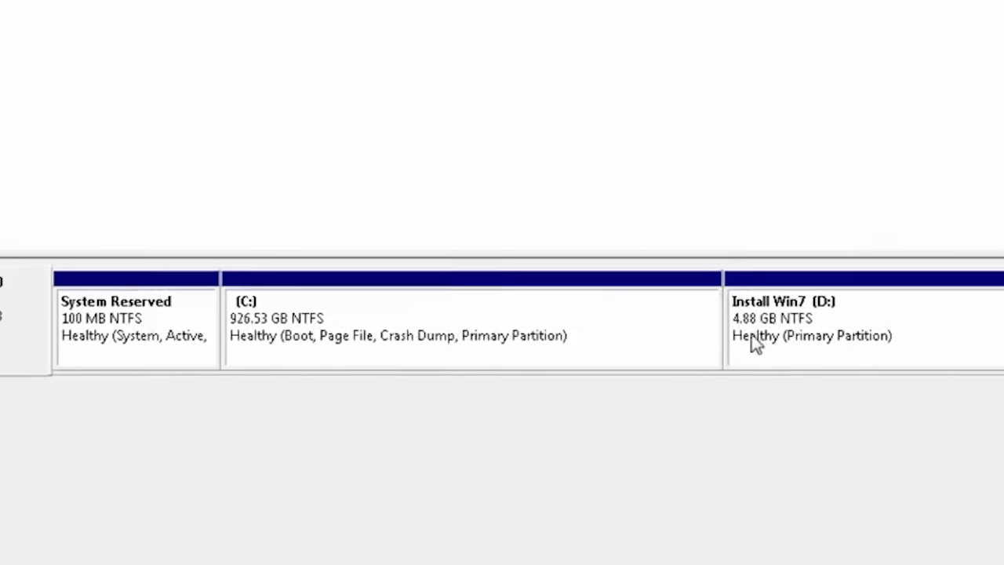
Mark the Install Win7 (D:) partition as active.
{"action": "left_click", "coordinate": [751, 342]}
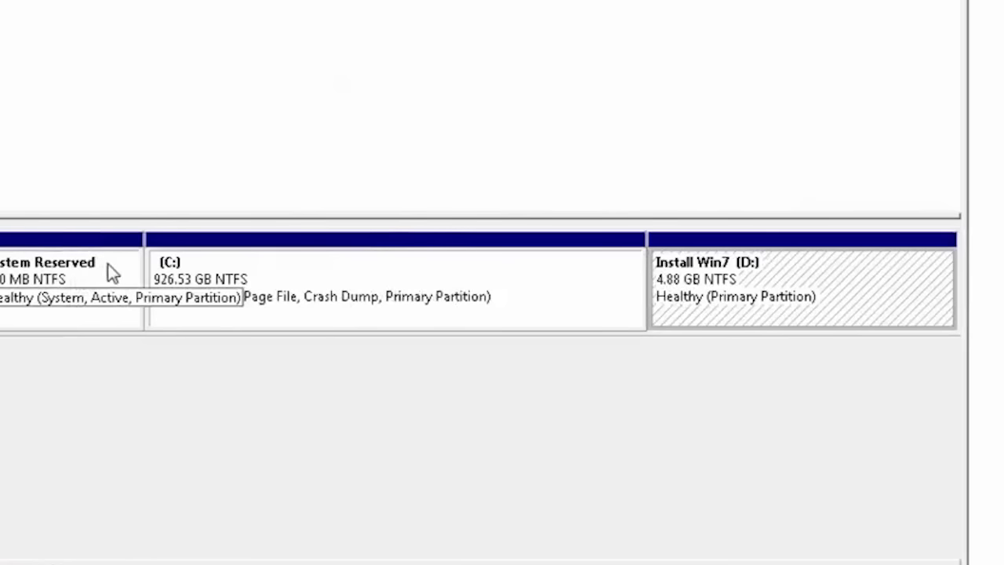
{"action": "right_click", "coordinate": [732, 276]}
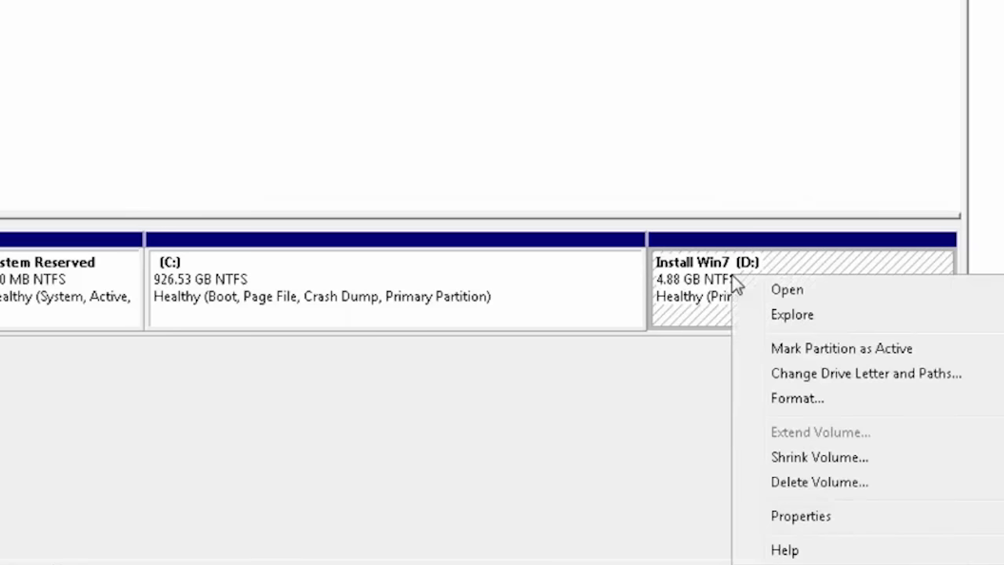
{"action": "left_click", "coordinate": [820, 352]}
{"action": "left_click", "coordinate": [537, 311]}
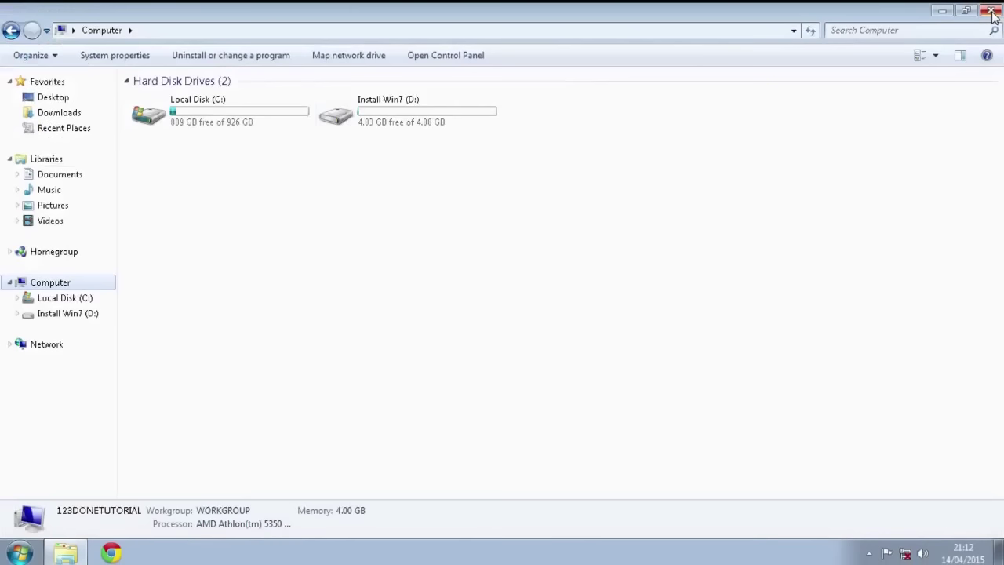
Extract the Windows 7 Home Premium x64 disc image from Downloads to the Install Win7 (D:) drive.
{"action": "left_click", "coordinate": [69, 115]}
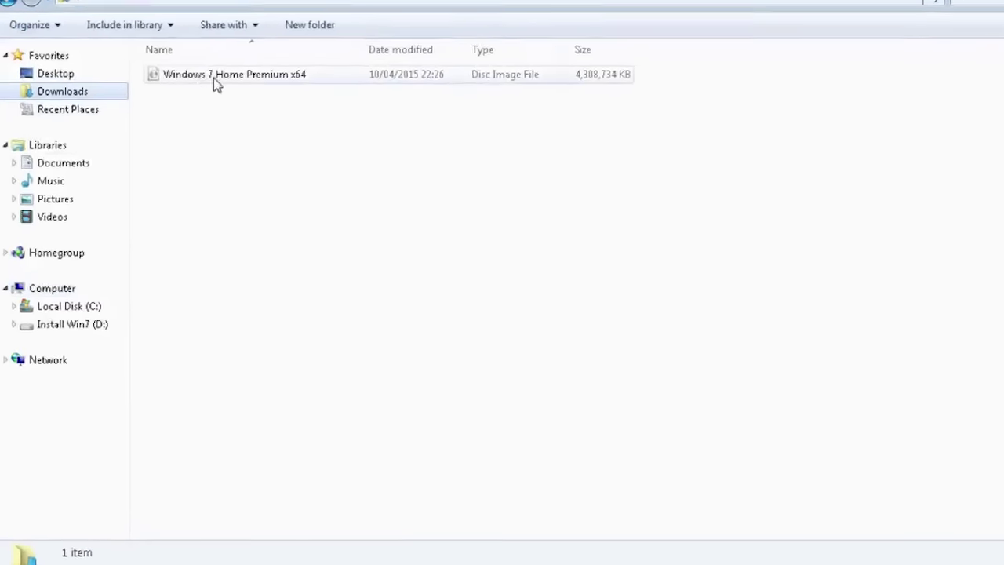
{"action": "left_click", "coordinate": [189, 98]}
{"action": "right_click", "coordinate": [189, 97]}
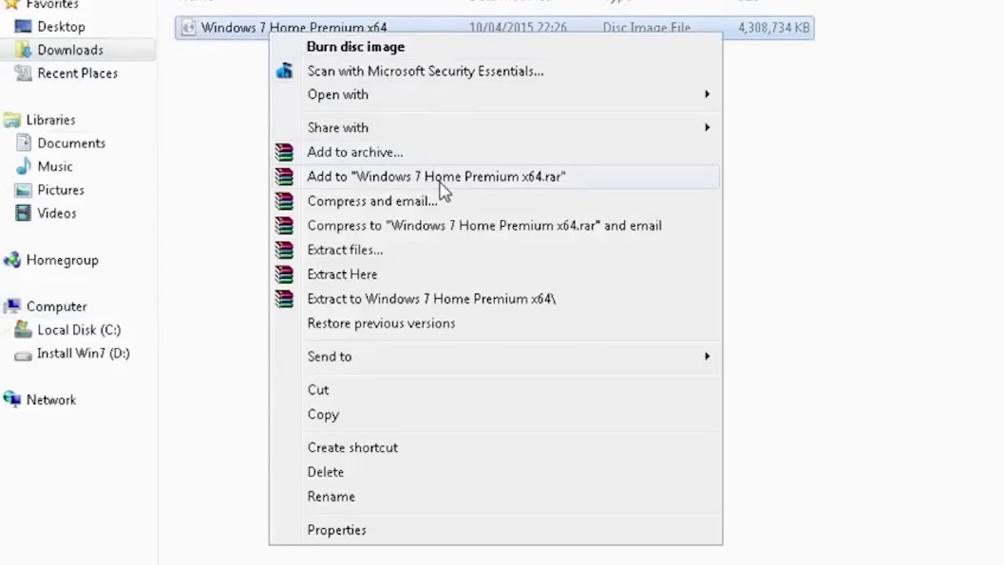
{"action": "left_click", "coordinate": [439, 247]}
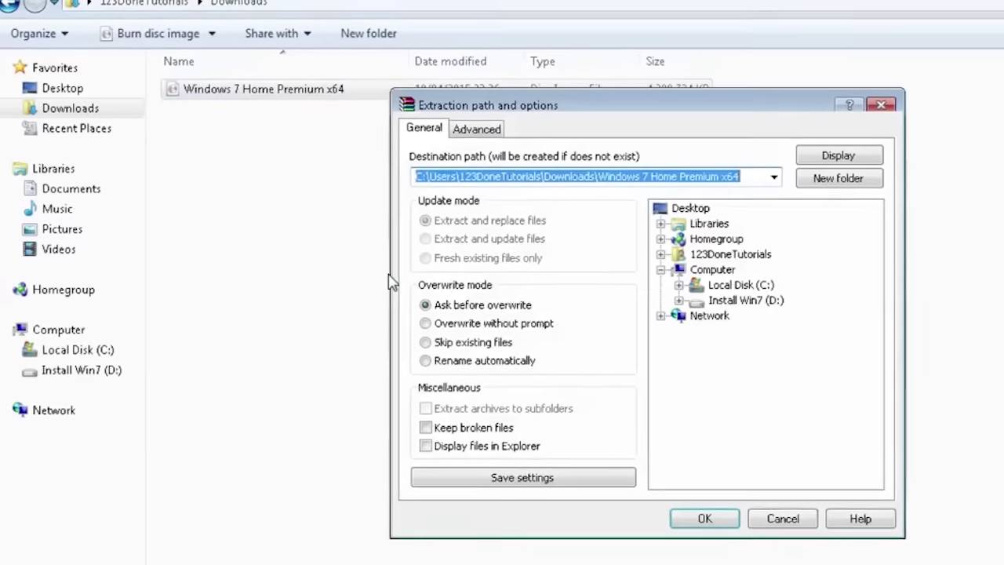
{"action": "left_click", "coordinate": [710, 304]}
{"action": "left_click", "coordinate": [716, 519]}
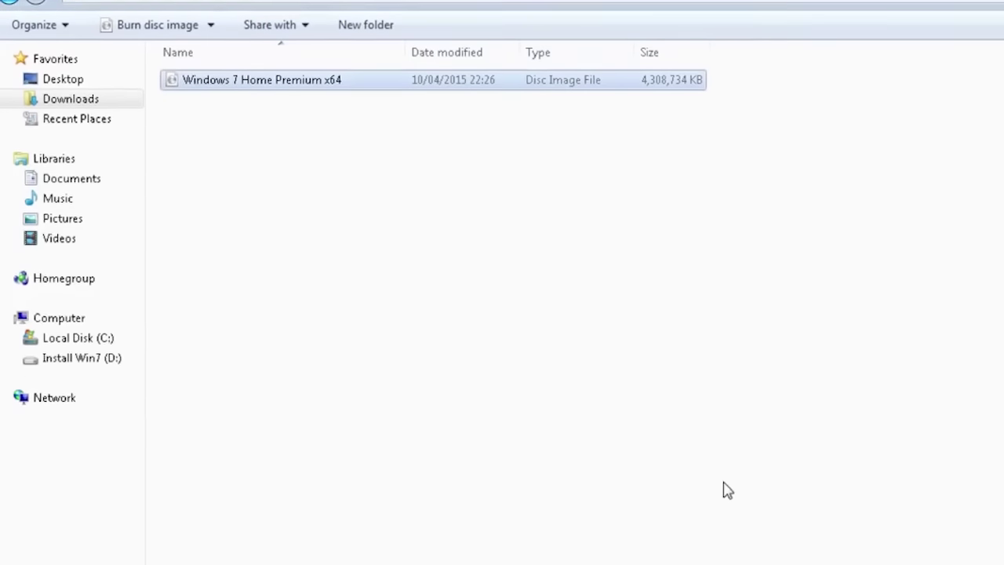
Check the extracted setup files on the Install Win7 (D:) drive and restart the computer.
{"action": "left_click", "coordinate": [86, 358]}
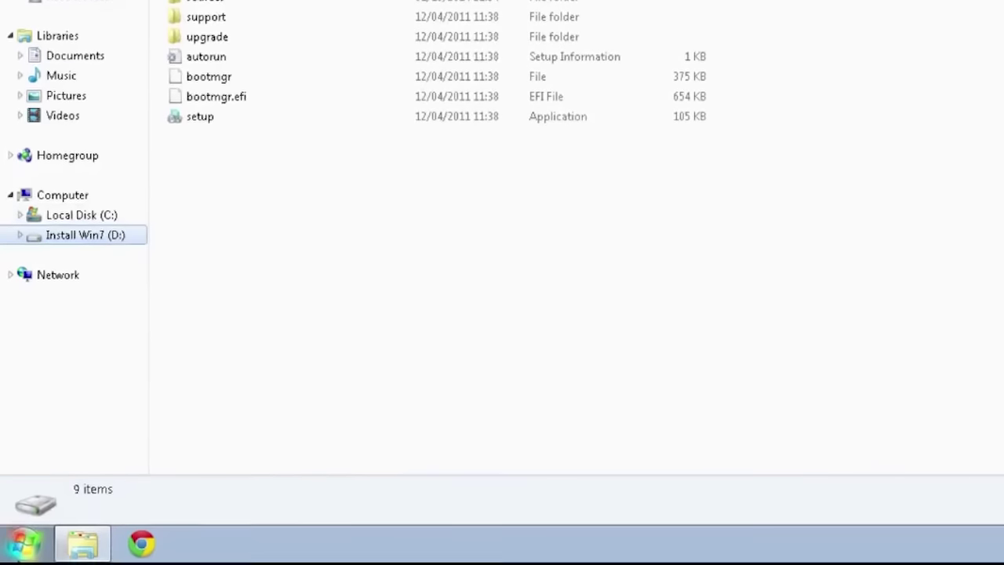
{"action": "left_click", "coordinate": [24, 544]}
{"action": "left_click", "coordinate": [334, 498]}
{"action": "left_click", "coordinate": [385, 470]}
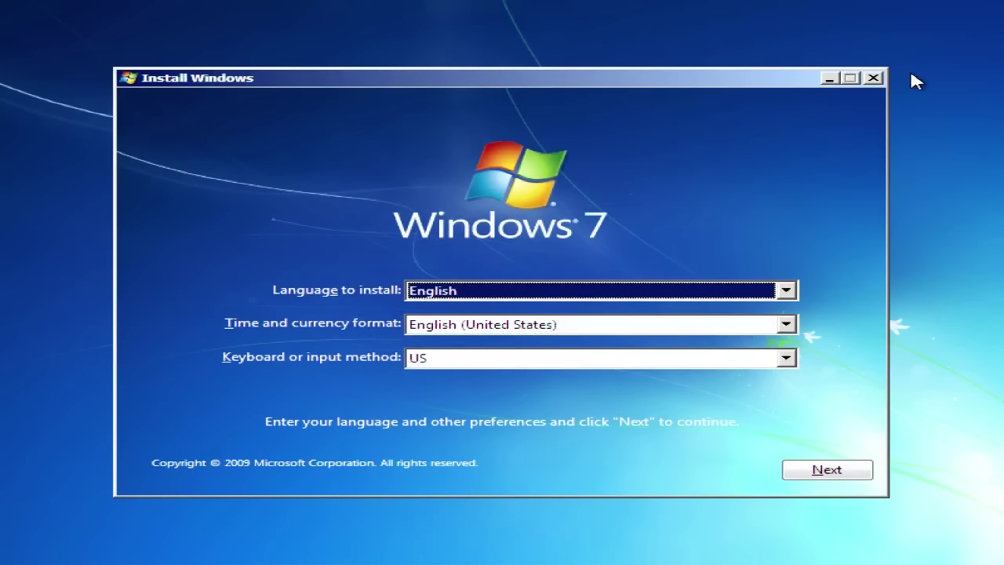
Open a command prompt from Windows Setup and list the disks in diskpart.
{"action": "key", "text": "shift+F10"}
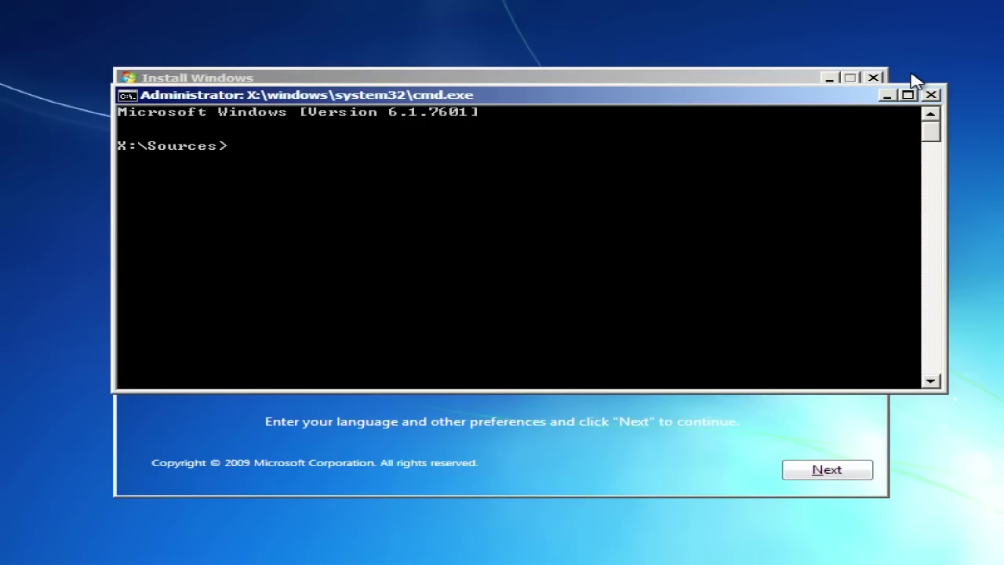
{"action": "type", "text": "diskpart"}
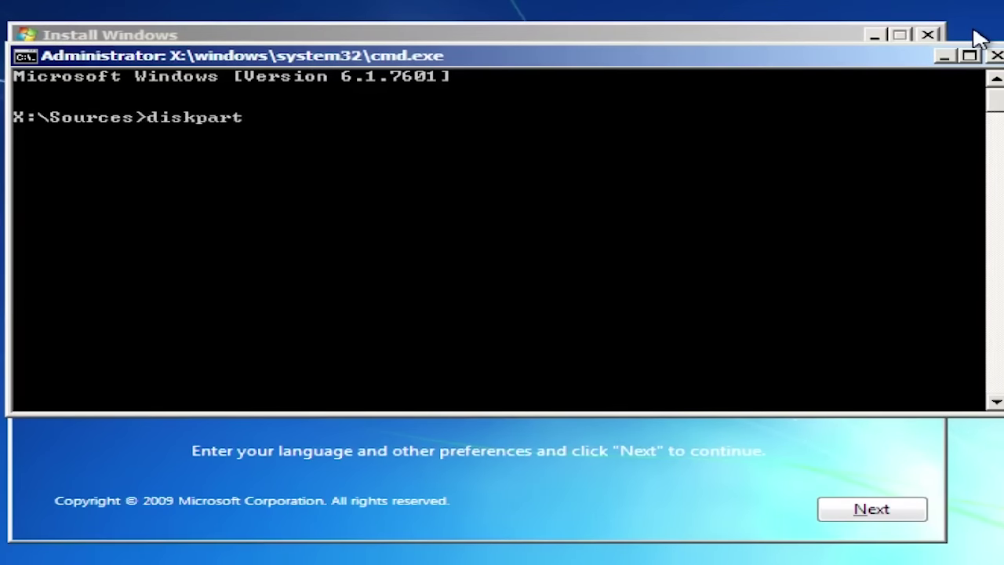
{"action": "key", "text": "Return"}
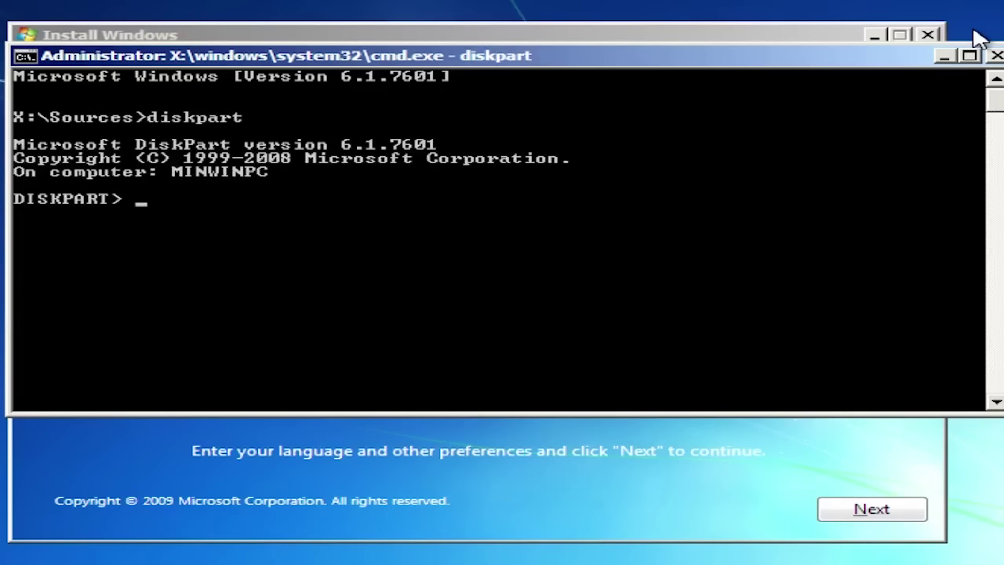
{"action": "type", "text": "list disk"}
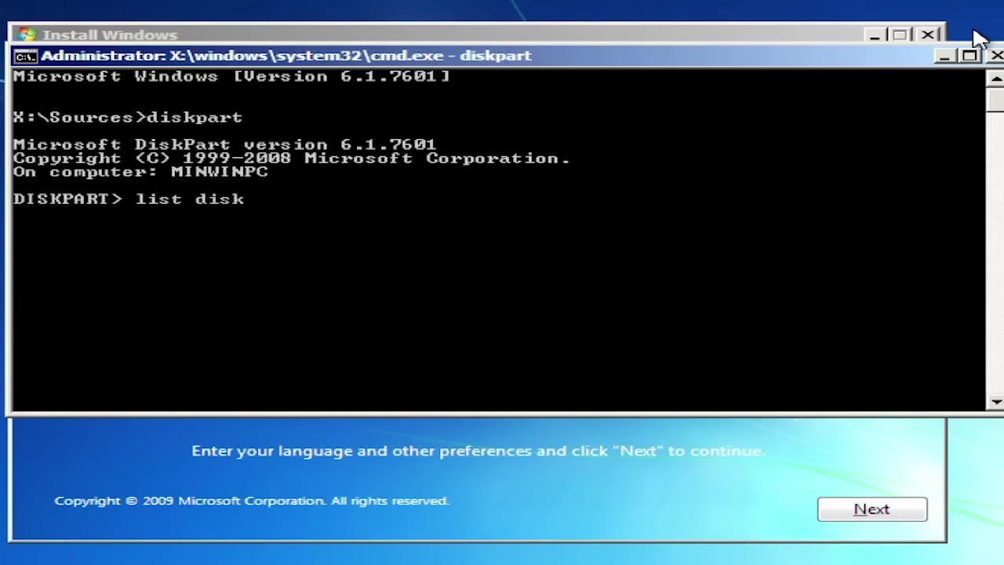
{"action": "key", "text": "Return"}
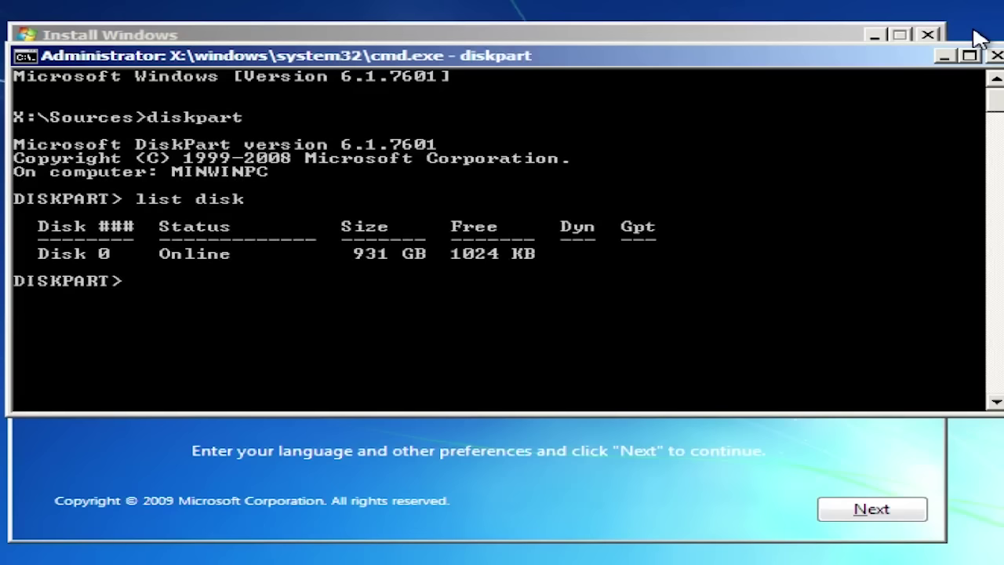
Select disk 0 in diskpart and list its partitions.
{"action": "type", "text": "select dis"}
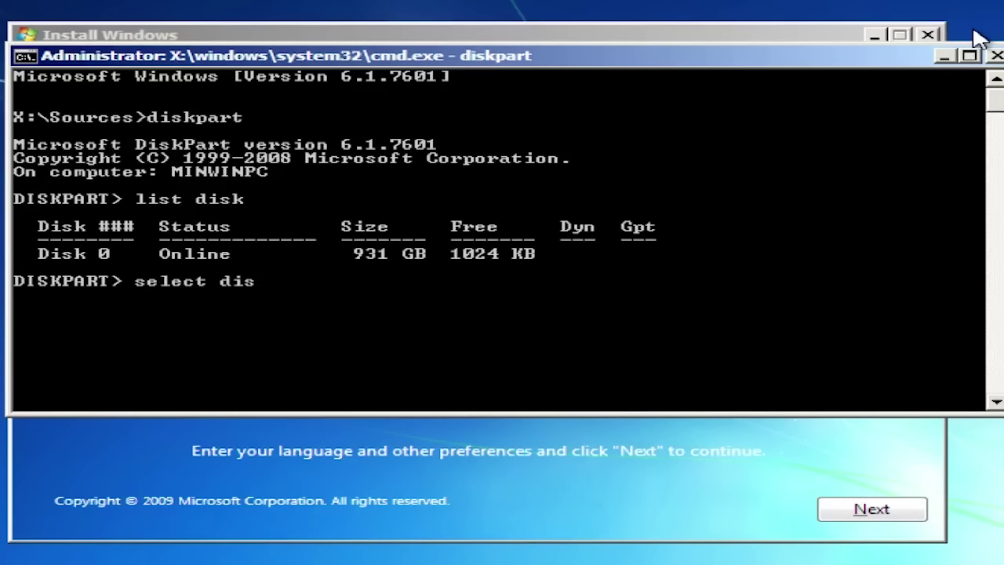
{"action": "type", "text": "k 0"}
{"action": "key", "text": "Return"}
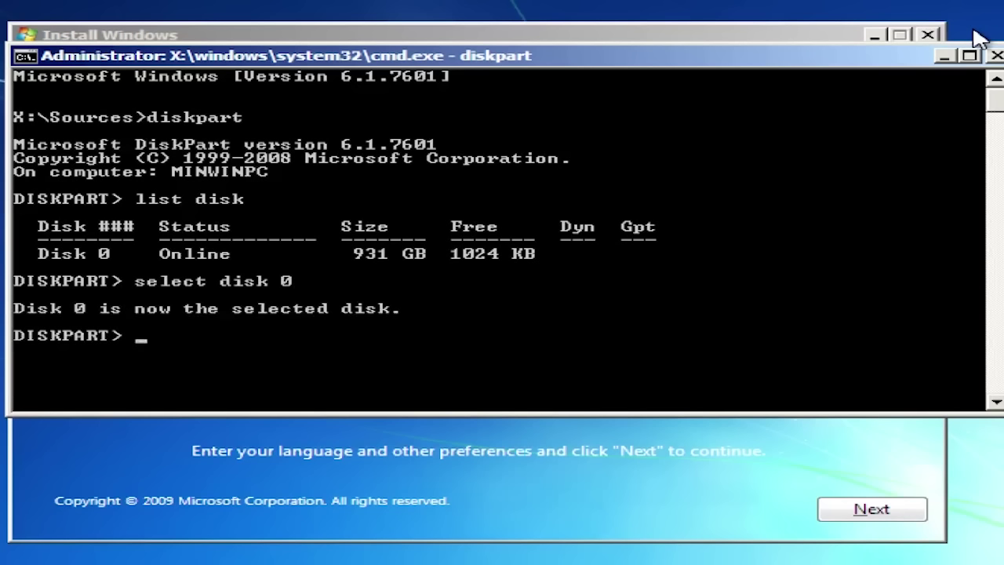
{"action": "type", "text": "list part"}
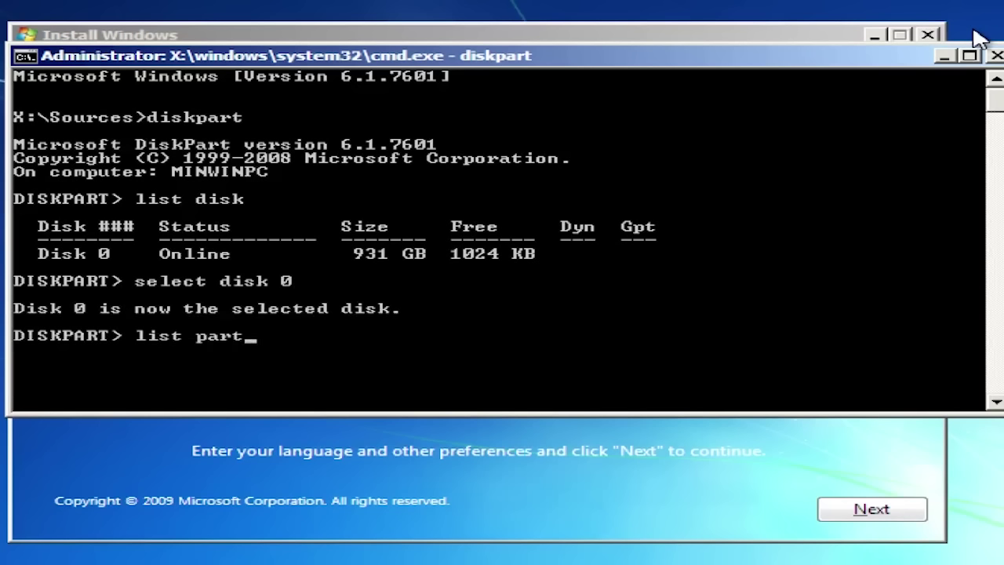
{"action": "type", "text": "ition"}
{"action": "key", "text": "Return"}
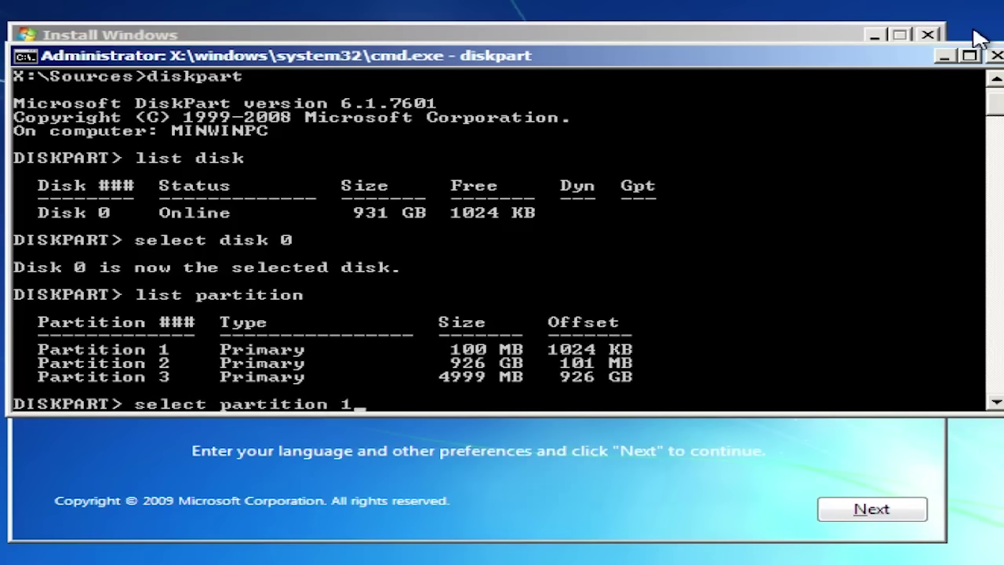
Select partition 1 in diskpart, mark it active, and exit diskpart and the command prompt.
{"action": "key", "text": "Return"}
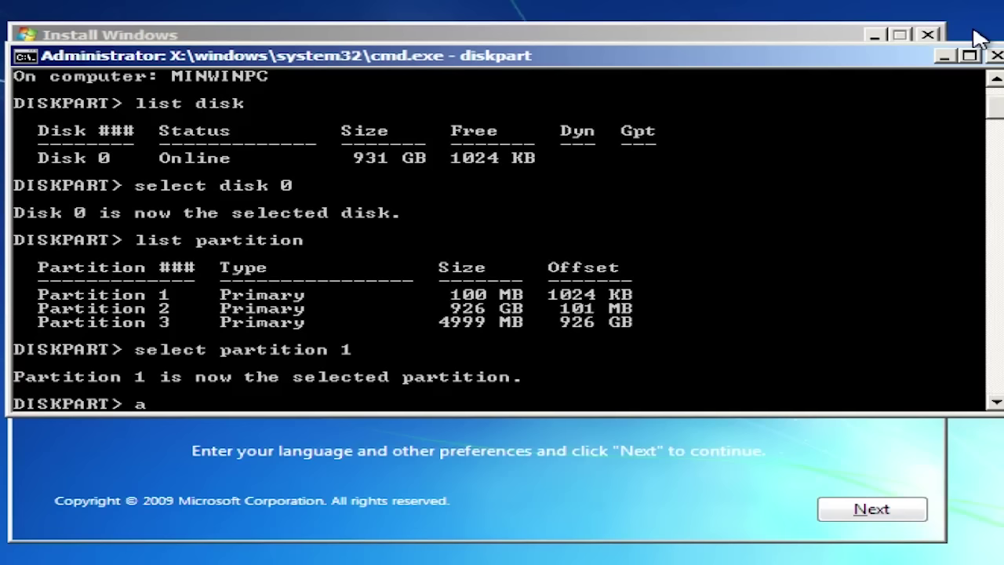
{"action": "type", "text": "active"}
{"action": "key", "text": "Return"}
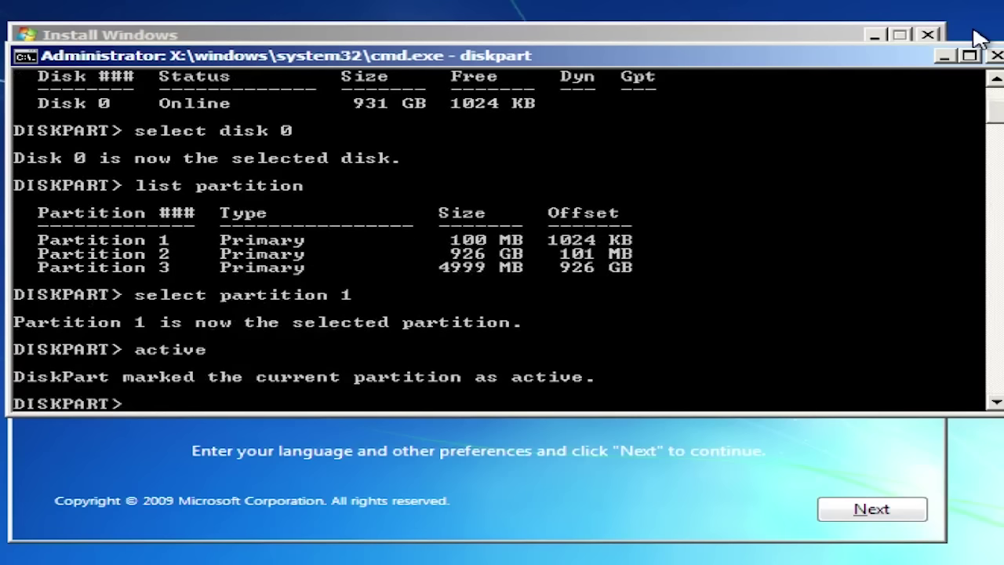
{"action": "key", "text": "Return"}
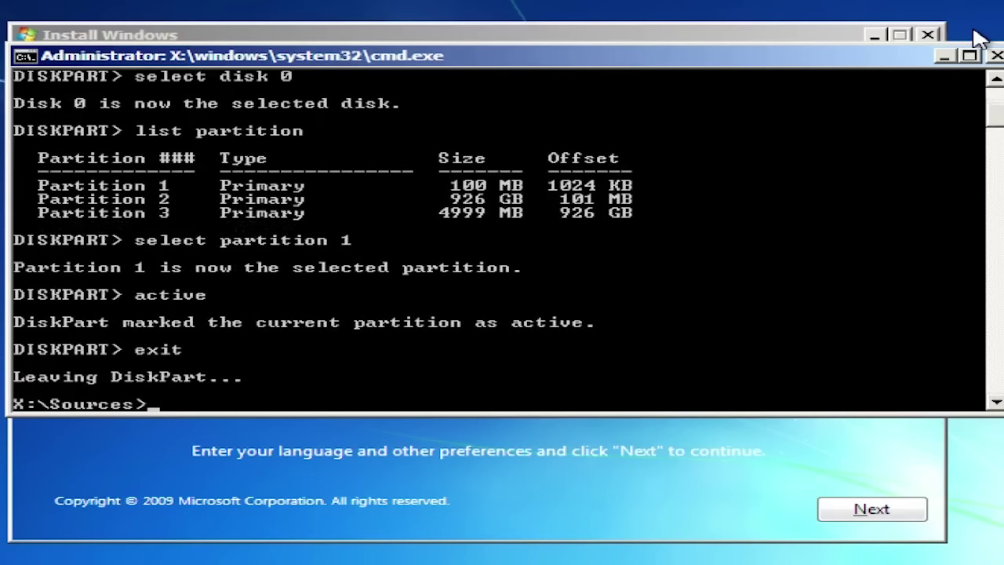
{"action": "left_click", "coordinate": [996, 55]}
Set the time and currency format to the entry just before English (United States) and start the Windows 7 installation.
{"action": "left_click", "coordinate": [822, 333]}
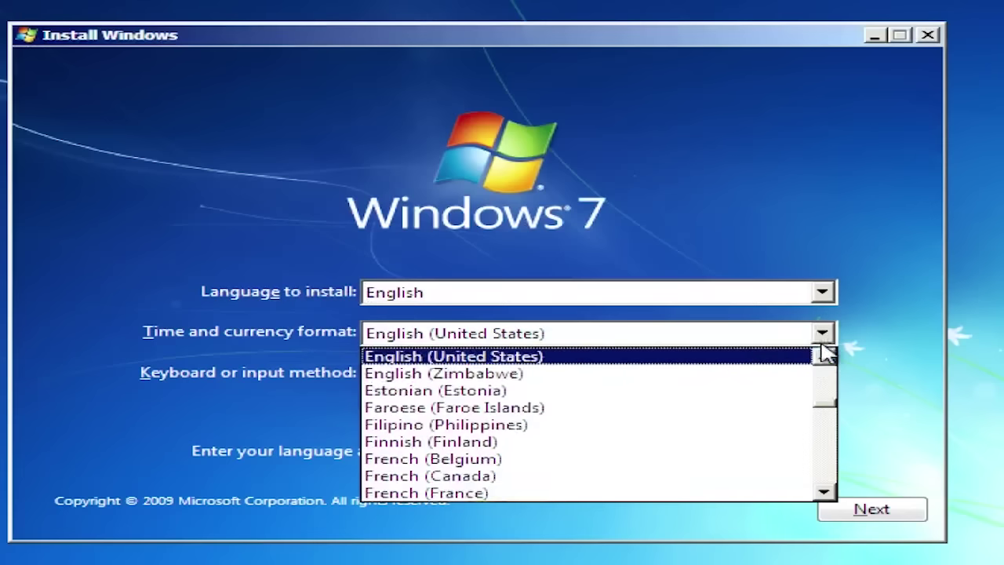
{"action": "key", "text": "Up"}
{"action": "key", "text": "Return"}
{"action": "left_click", "coordinate": [872, 509]}
{"action": "left_click", "coordinate": [478, 282]}
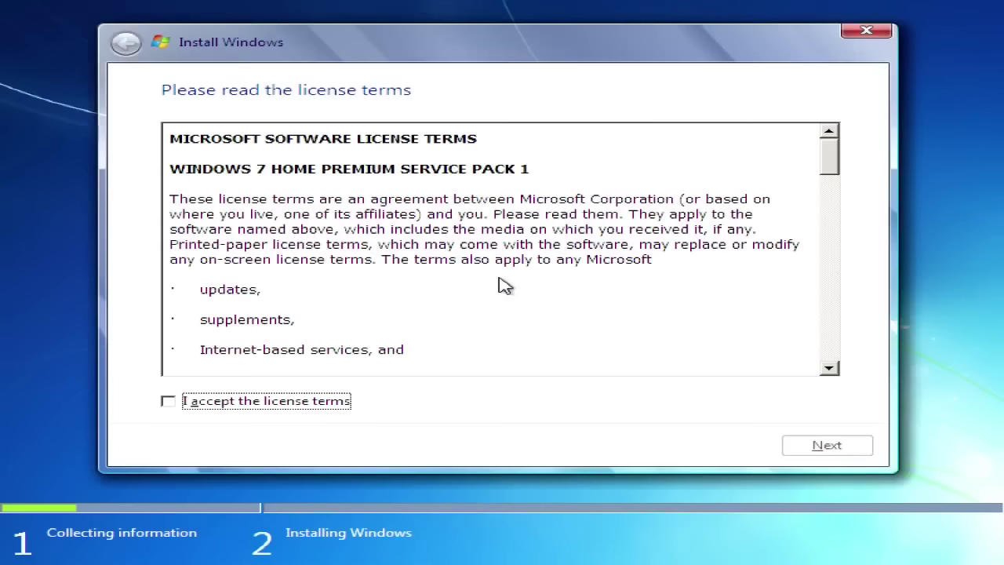
Accept the Windows 7 Home Premium license terms and choose a custom installation.
{"action": "left_click", "coordinate": [292, 400]}
{"action": "left_click", "coordinate": [802, 447]}
{"action": "left_click", "coordinate": [635, 276]}
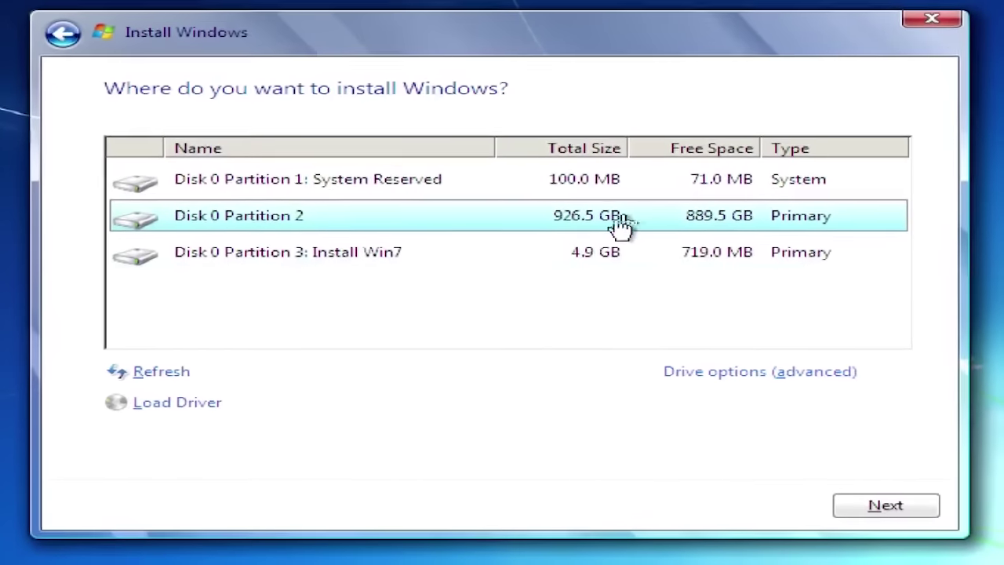
Delete Disk 0 Partition 2 and the System Reserved partition, and install Windows on the unallocated space.
{"action": "left_click", "coordinate": [670, 373]}
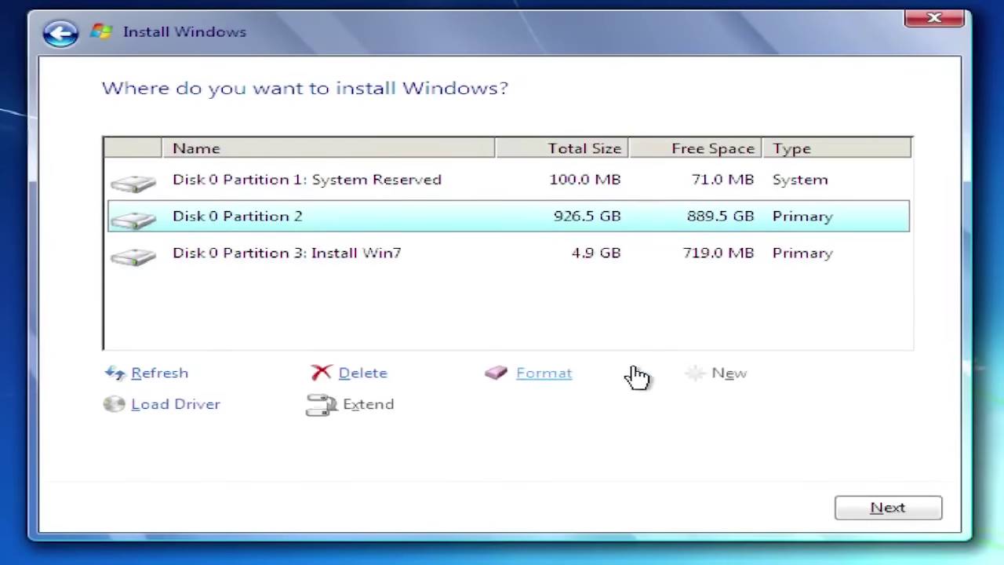
{"action": "left_click", "coordinate": [345, 373]}
{"action": "left_click", "coordinate": [675, 409]}
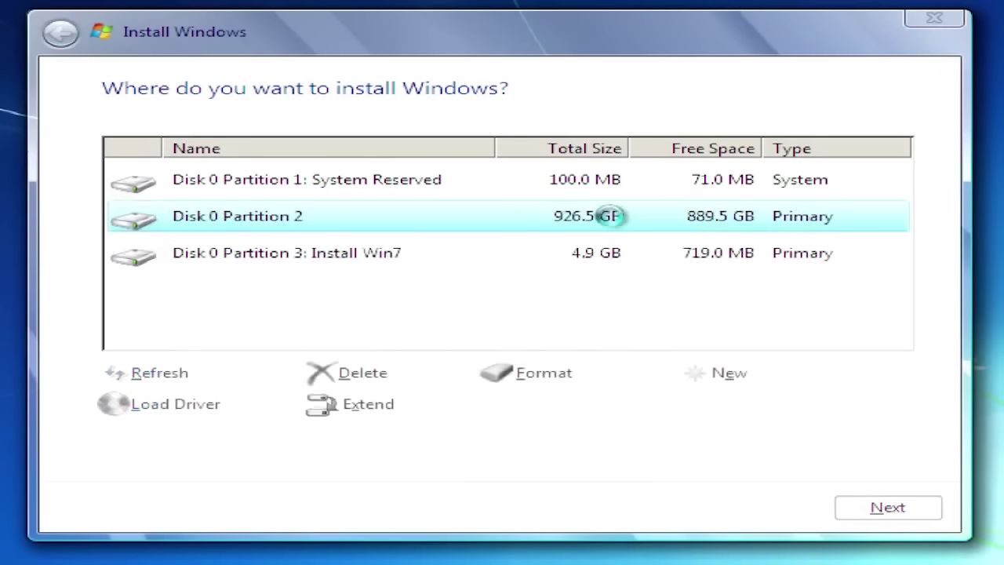
{"action": "left_click", "coordinate": [616, 188]}
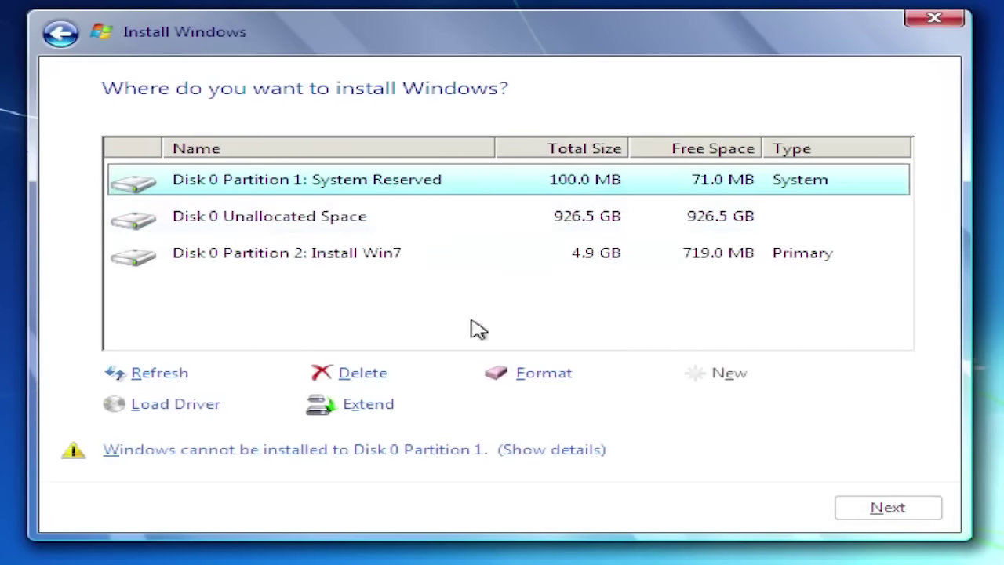
{"action": "left_click", "coordinate": [370, 374]}
{"action": "left_click", "coordinate": [704, 406]}
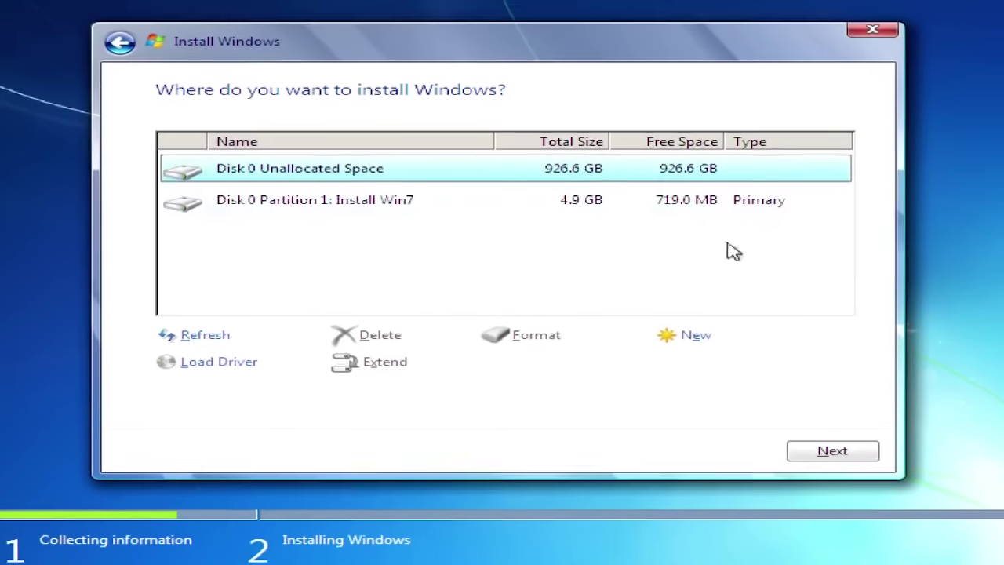
{"action": "left_click", "coordinate": [829, 450]}
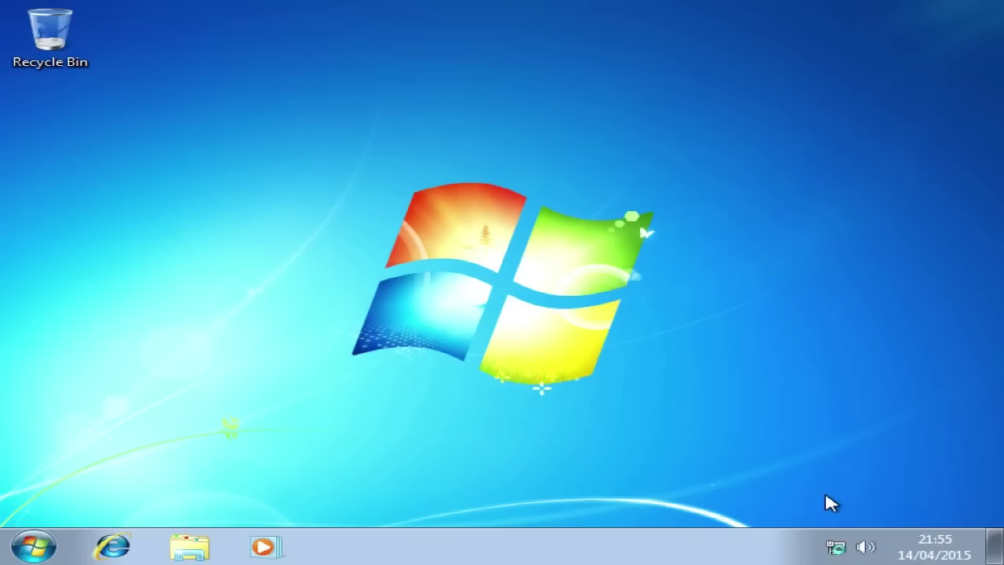
Open Disk Management for this computer and widen the disk view to examine the partitions on Disk 0.
{"action": "left_click", "coordinate": [189, 547]}
{"action": "left_click", "coordinate": [18, 318]}
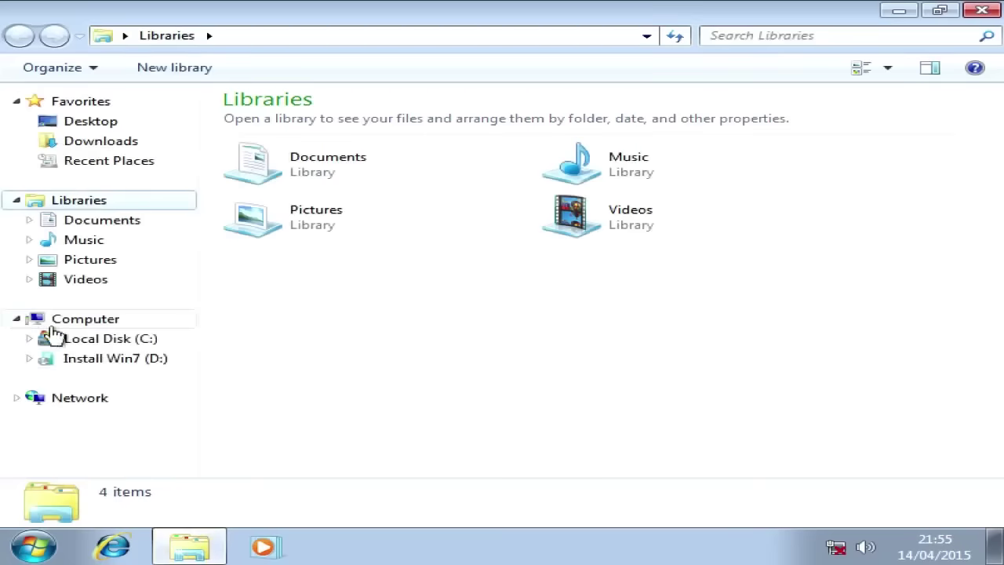
{"action": "right_click", "coordinate": [98, 337]}
{"action": "left_click", "coordinate": [259, 91]}
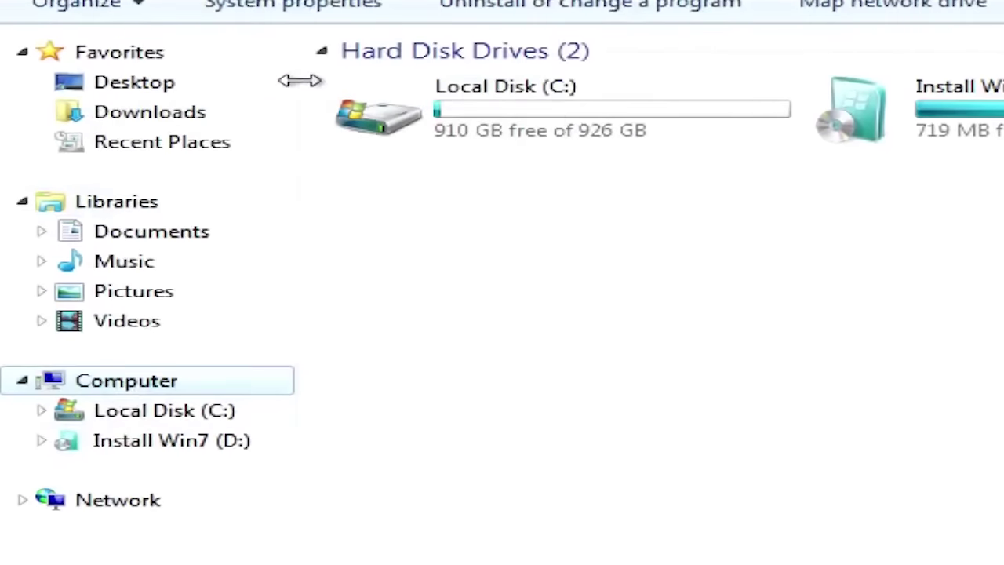
{"action": "left_click", "coordinate": [208, 238]}
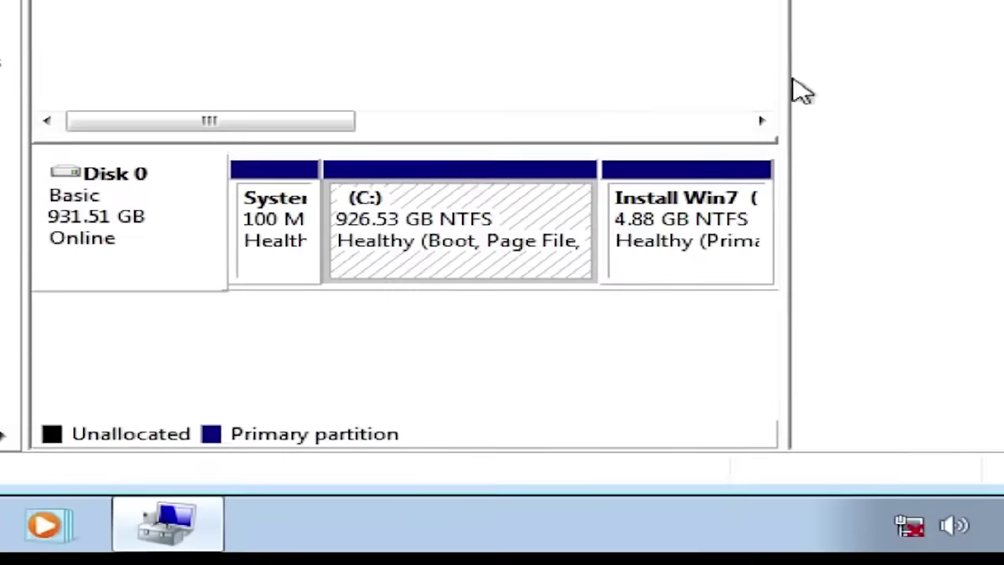
{"action": "left_click_drag", "start_coordinate": [955, 179], "coordinate": [1002, 178]}
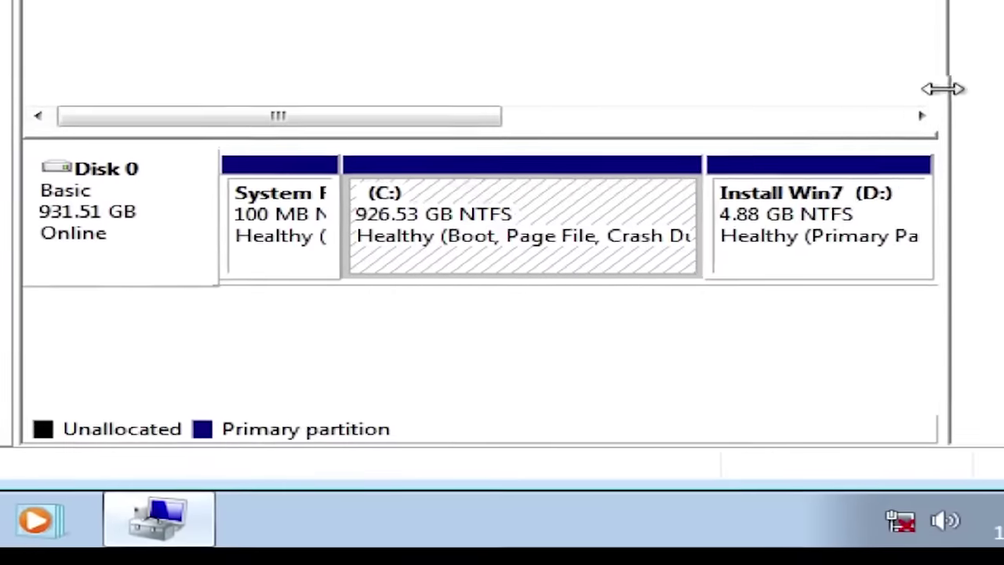